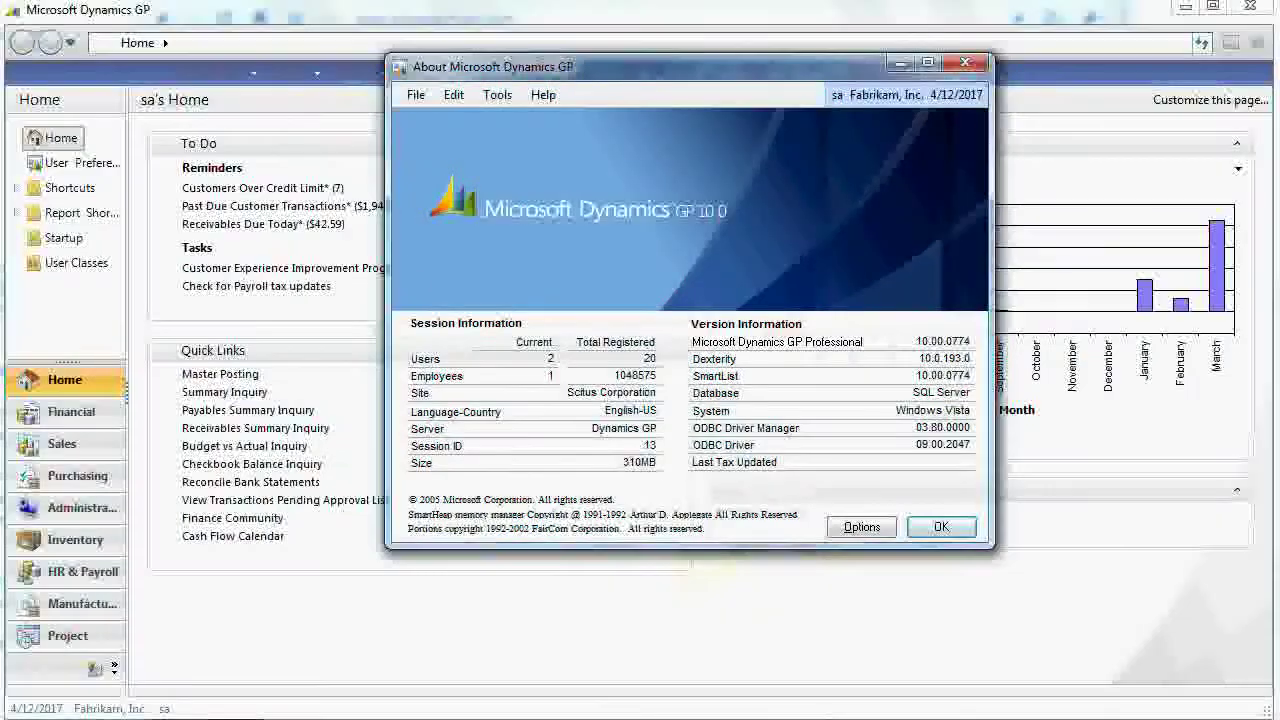
Dismiss the About Microsoft Dynamics GP window and go to the Sales area page.
left_click(940, 528)
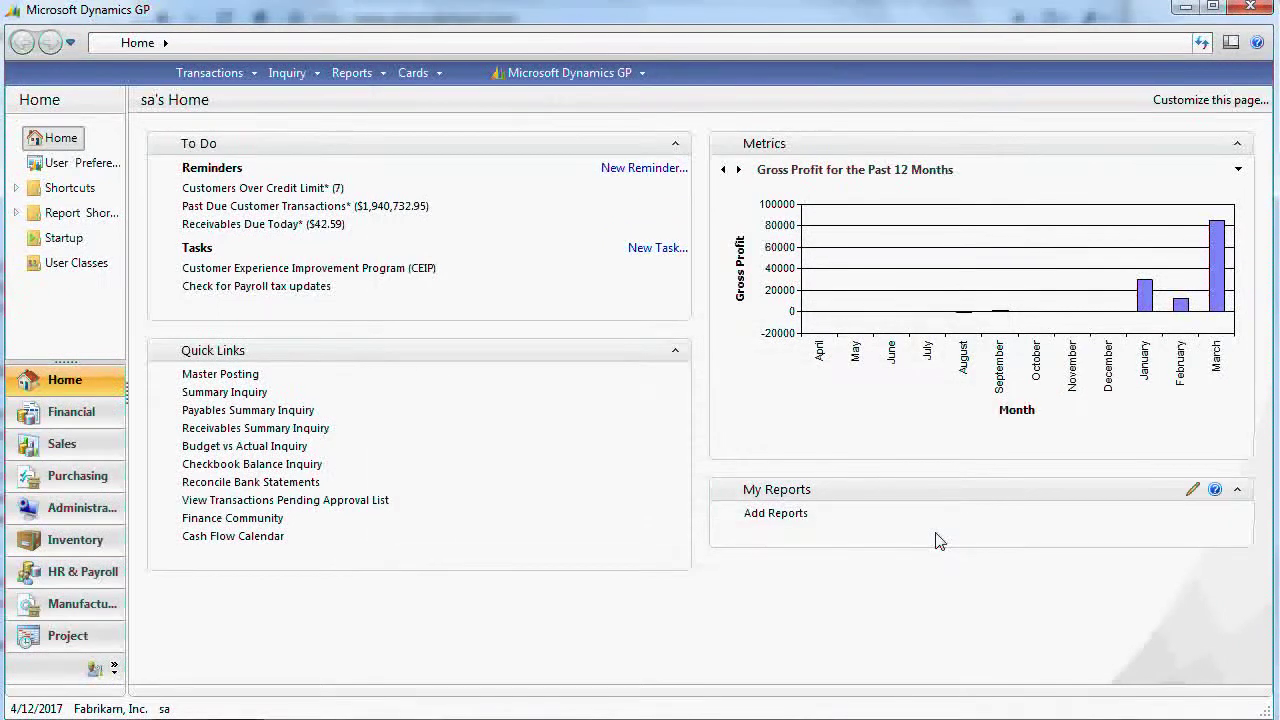
left_click(56, 445)
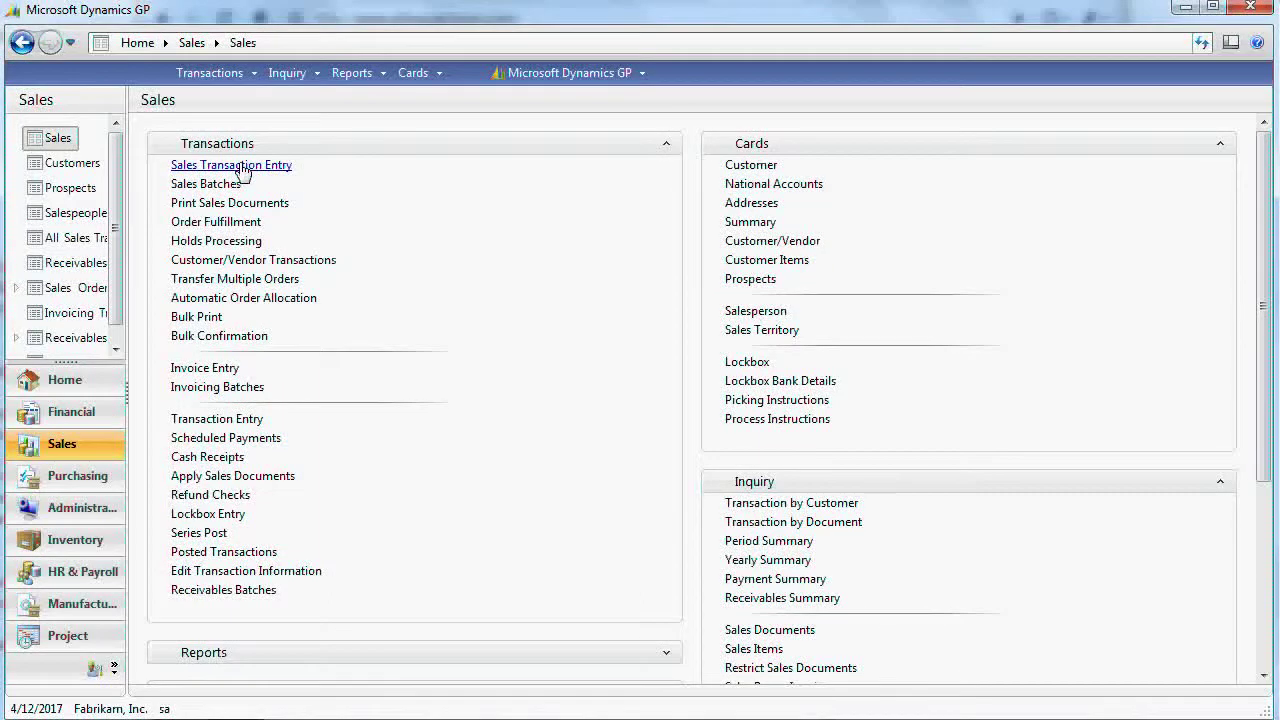
Bring up the last invoice in Sales Transaction Entry and review its $300.00 amount-received payment details.
left_click(241, 168)
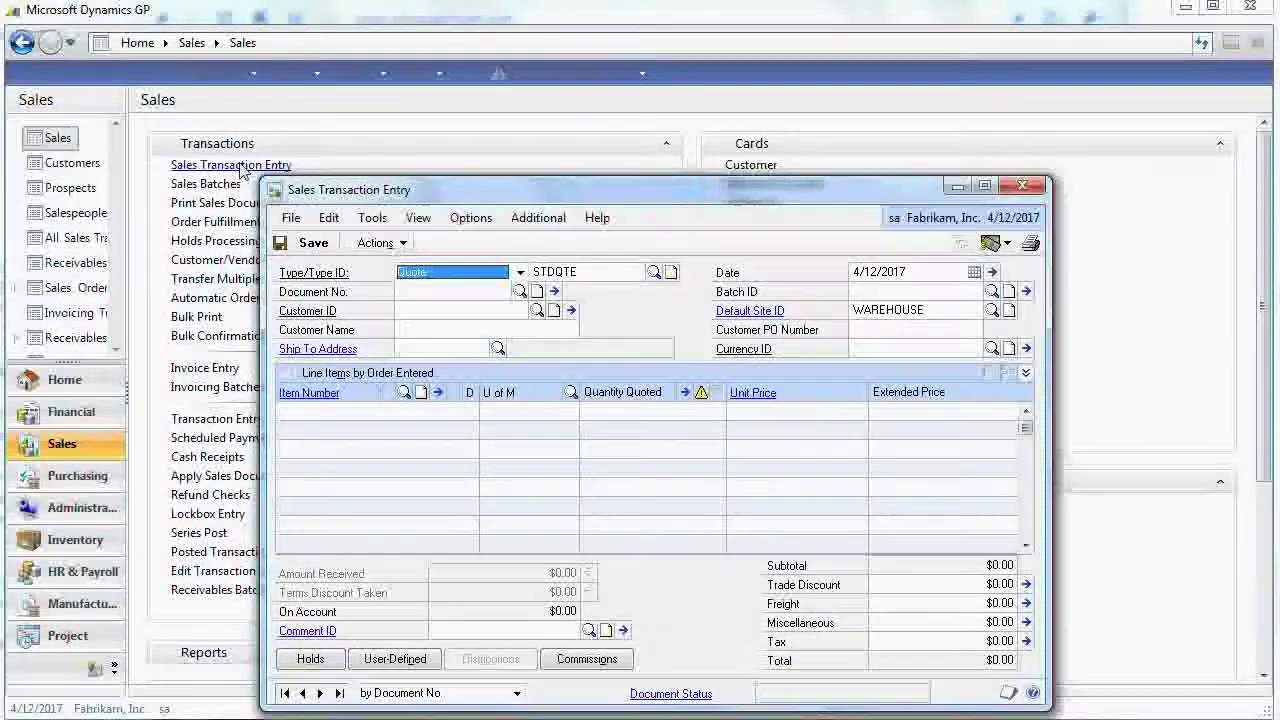
left_click_drag(523, 200, 488, 123)
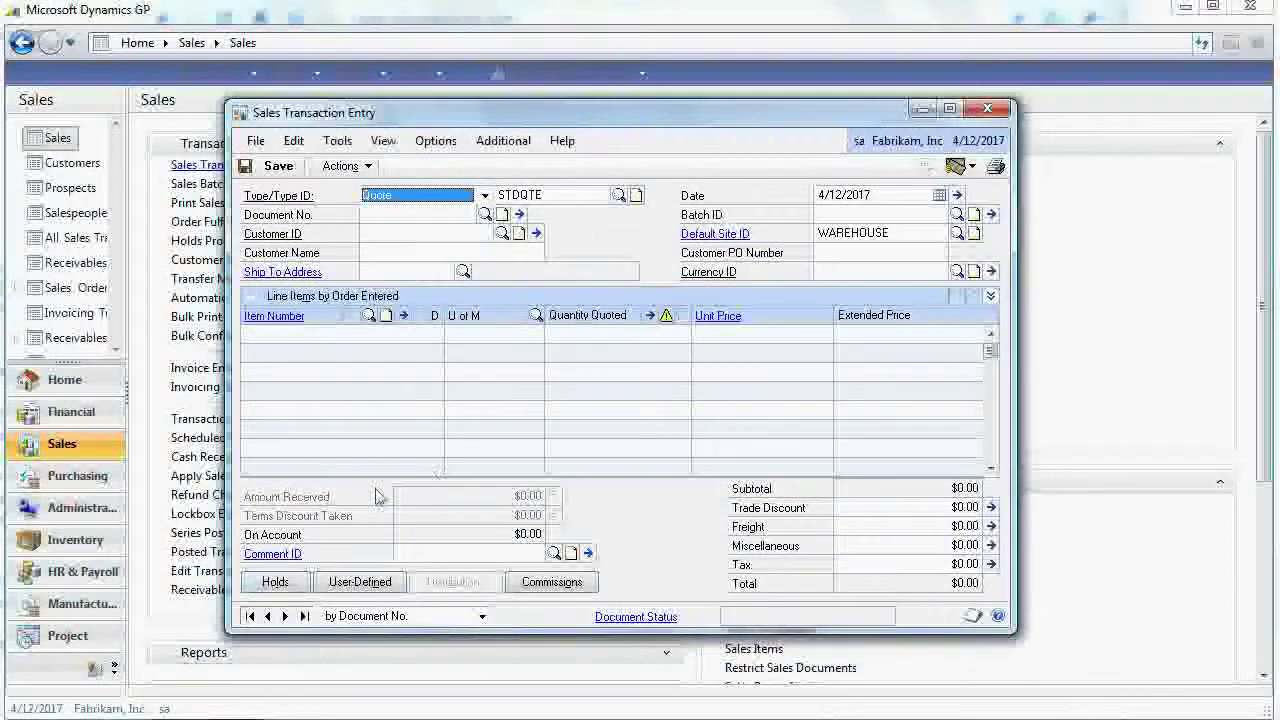
left_click(305, 617)
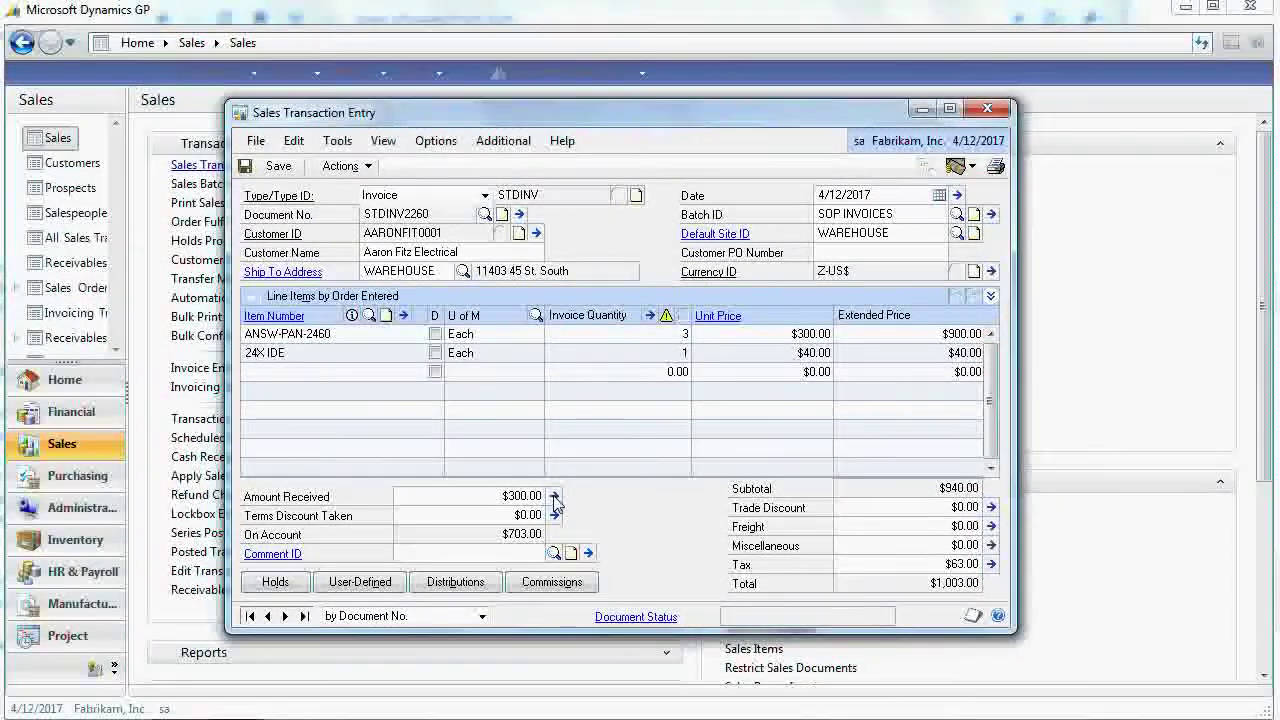
left_click(555, 497)
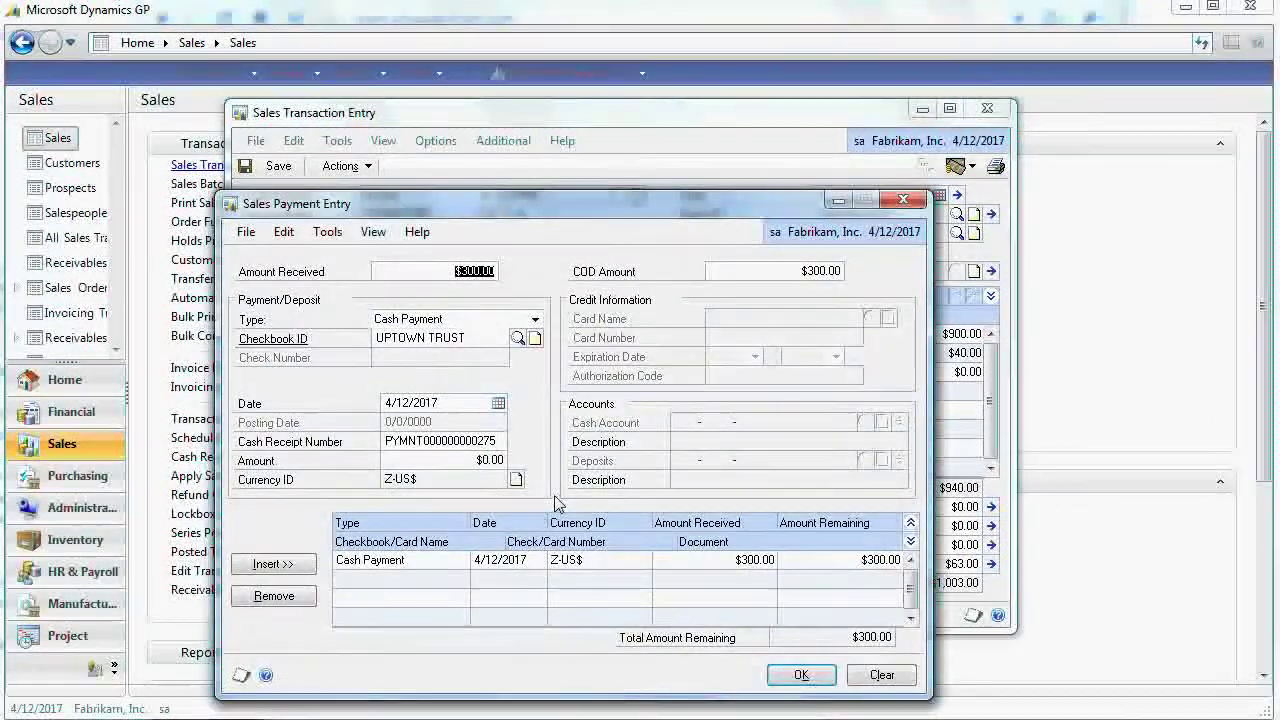
left_click(902, 203)
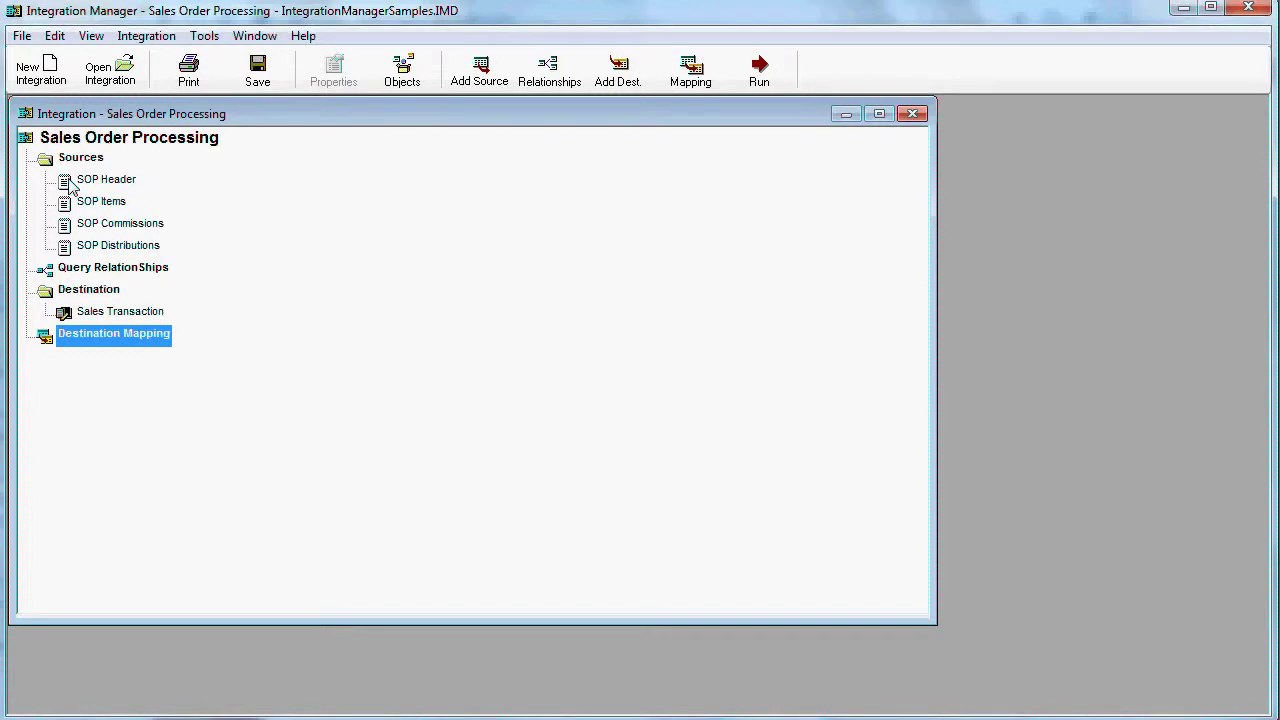
Preview the SOP Header source data, then the SOP Items source data, closing each preview.
right_click(71, 188)
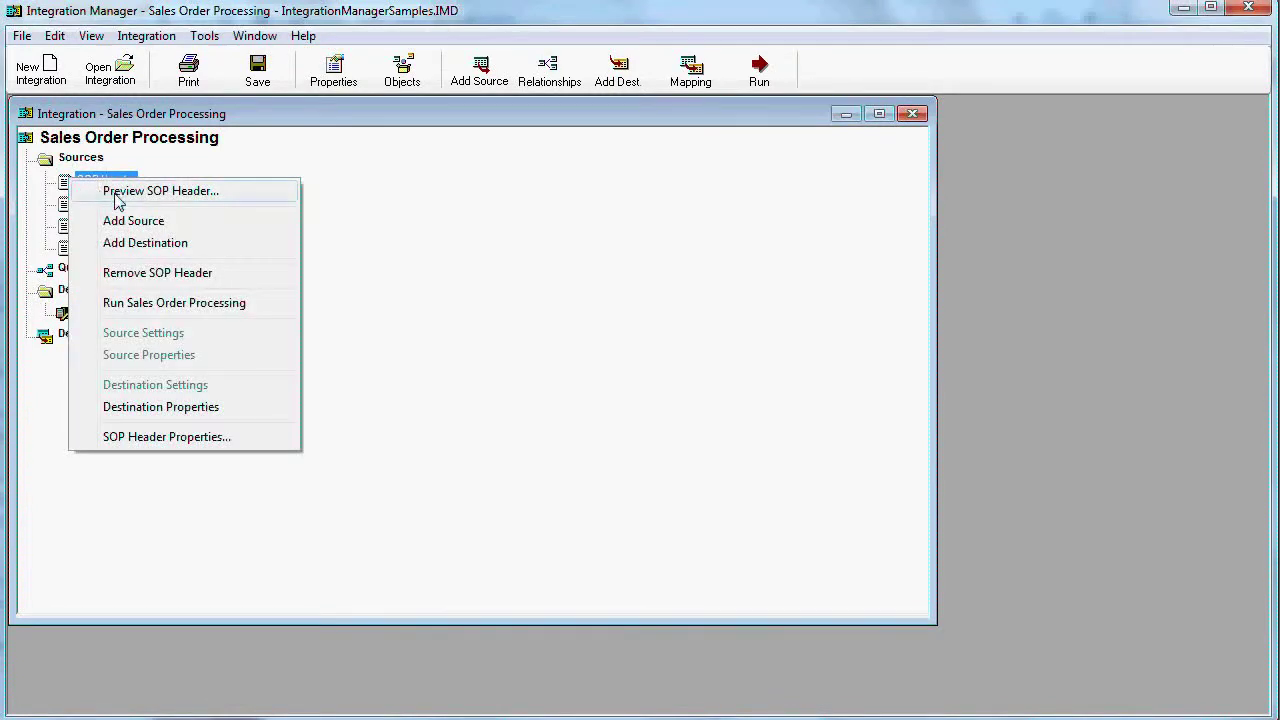
left_click(114, 192)
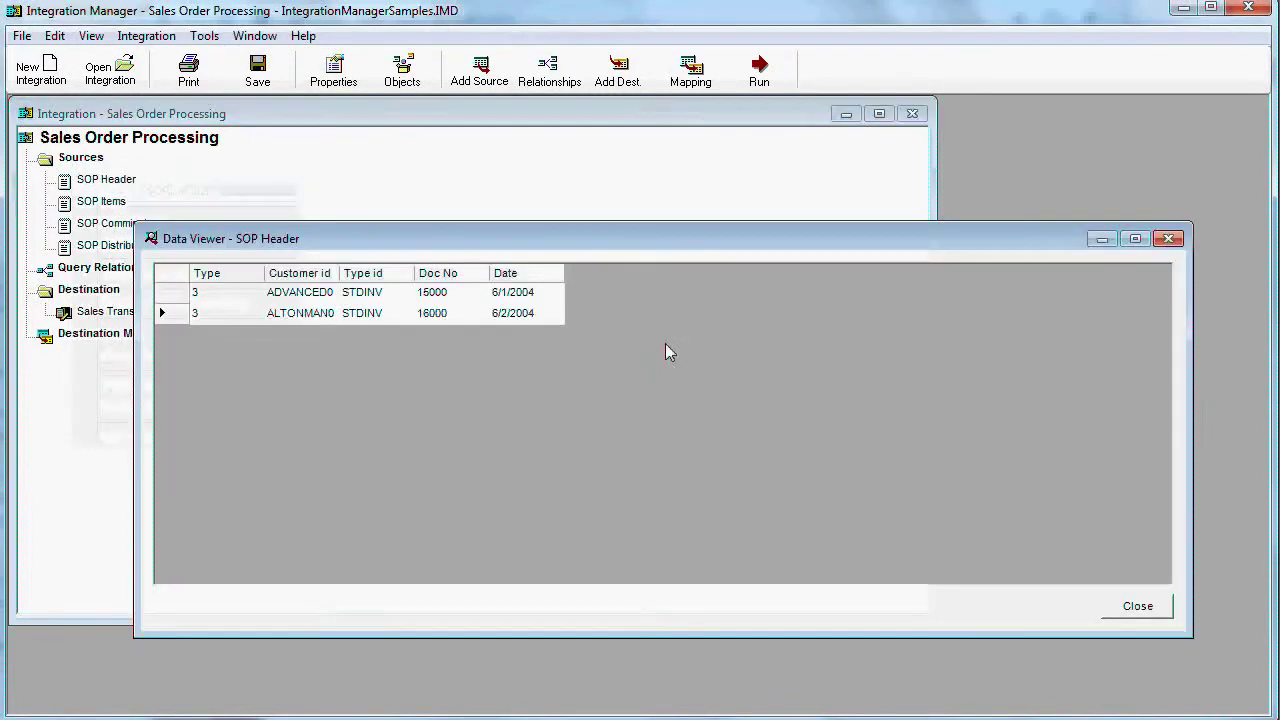
left_click(1169, 239)
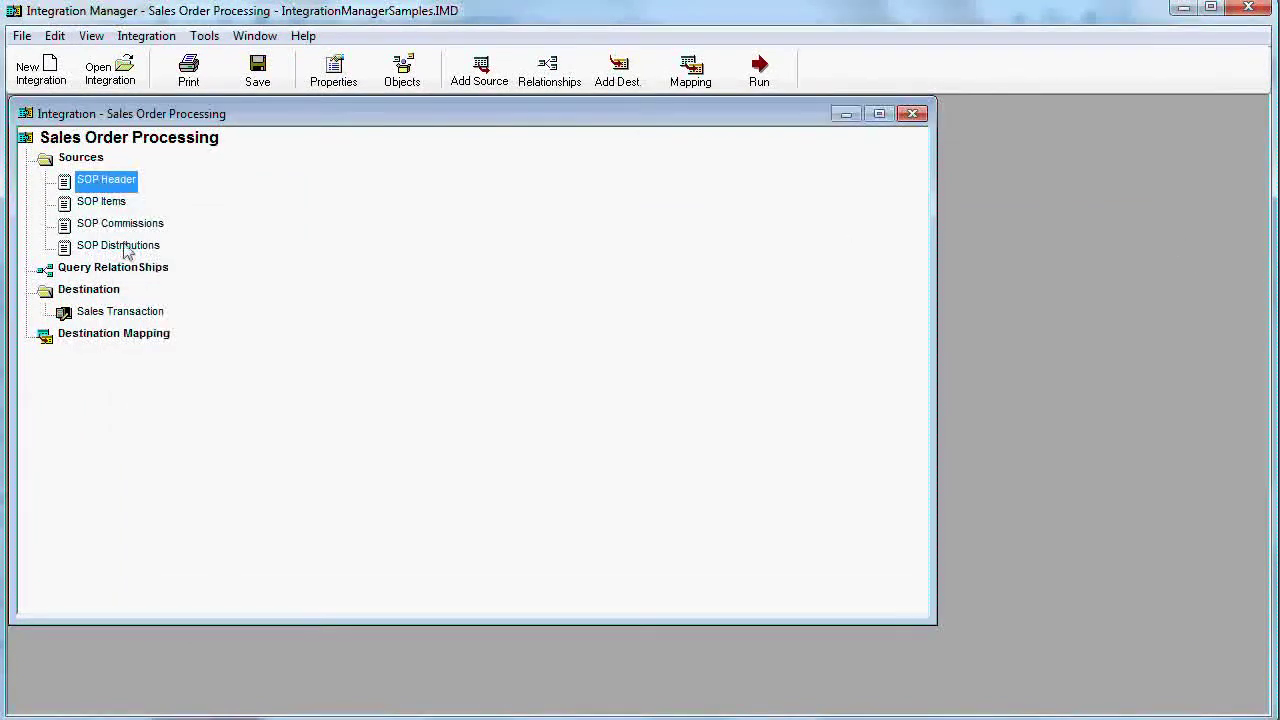
right_click(90, 202)
left_click(112, 219)
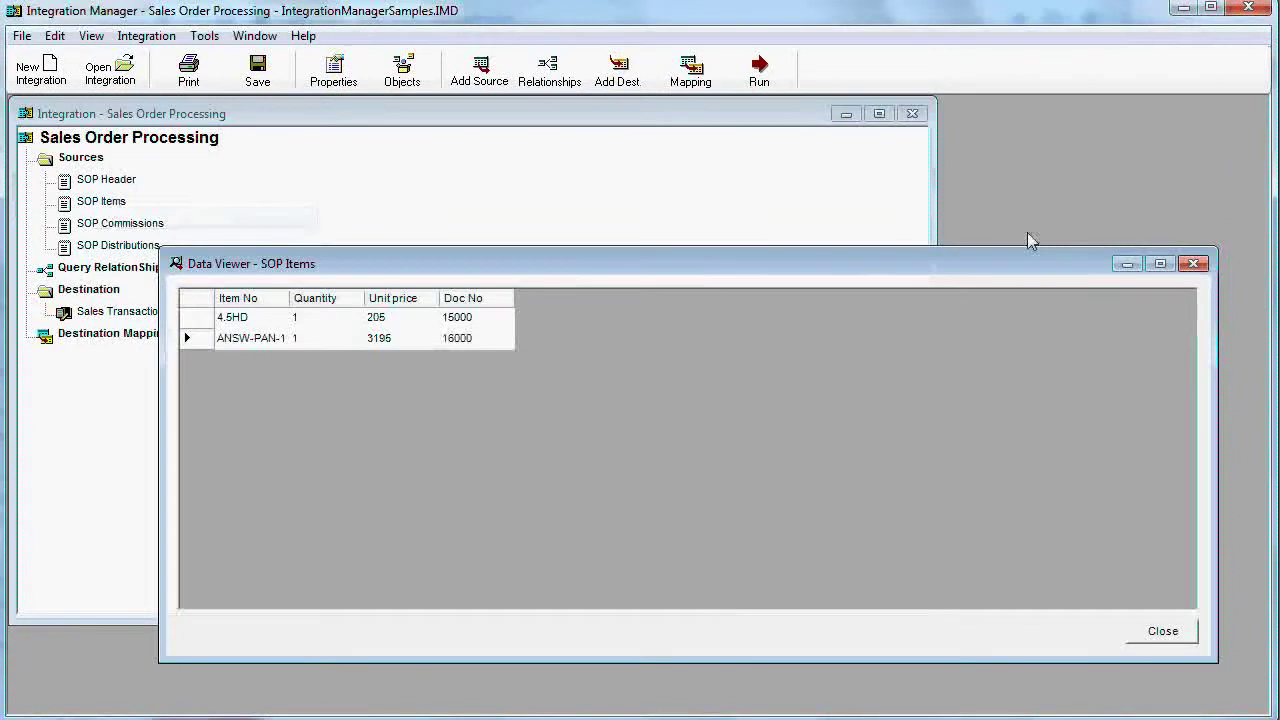
left_click(1193, 264)
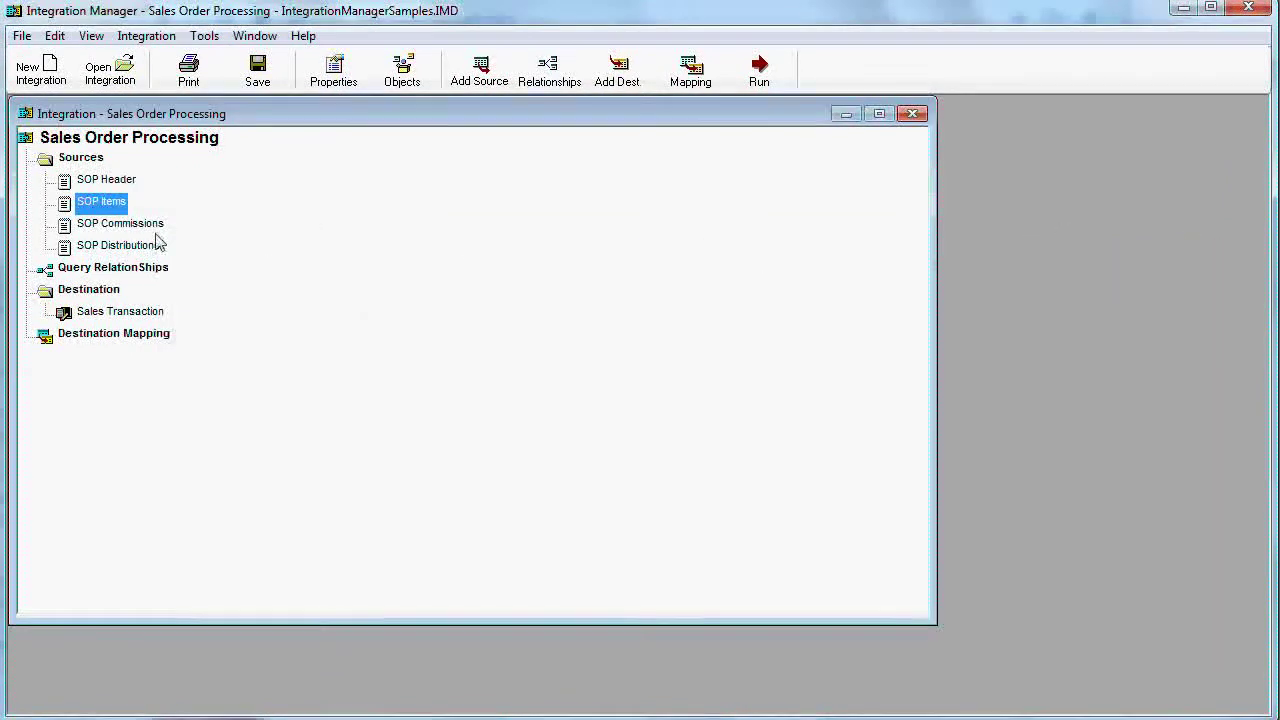
double_click(75, 268)
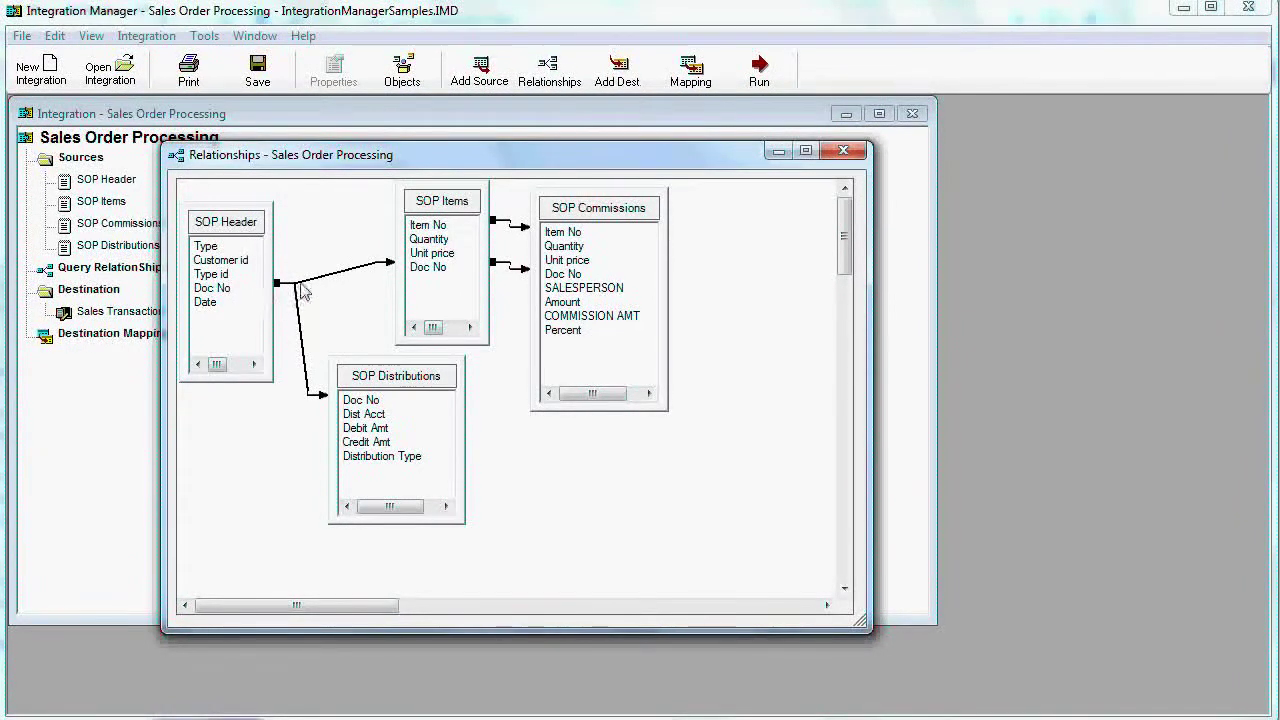
left_click(332, 277)
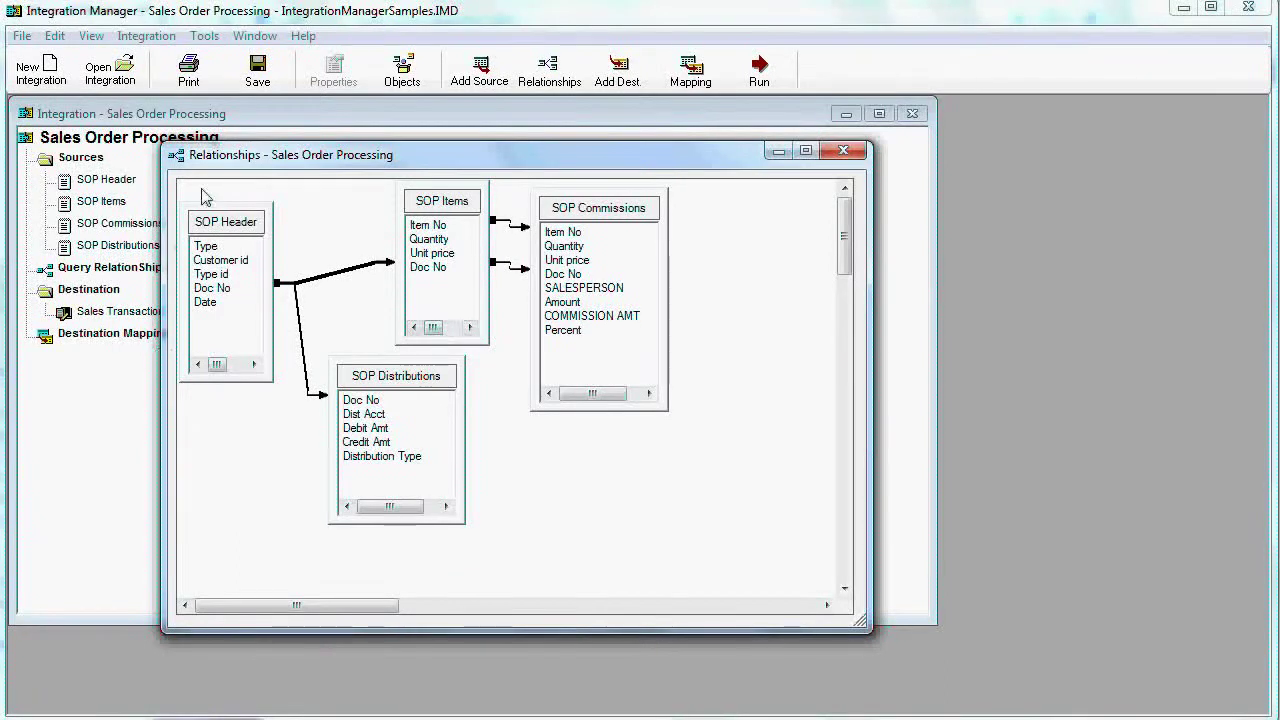
left_click(843, 151)
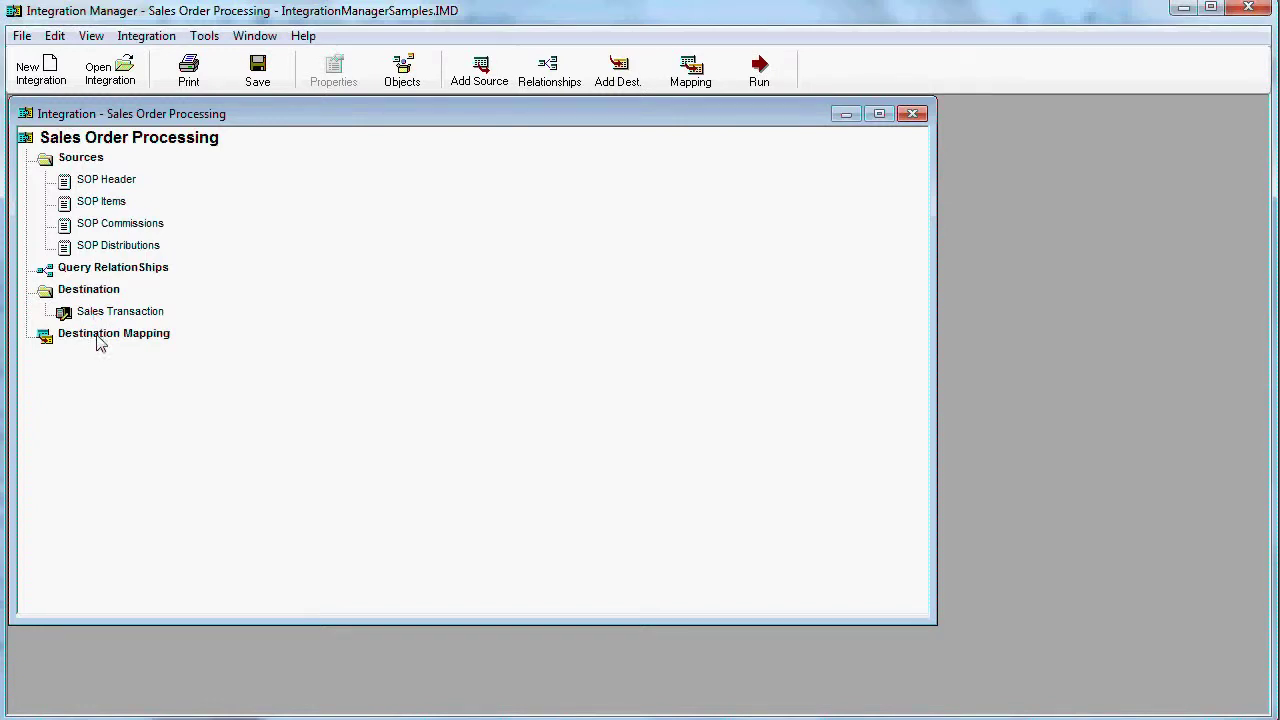
double_click(100, 340)
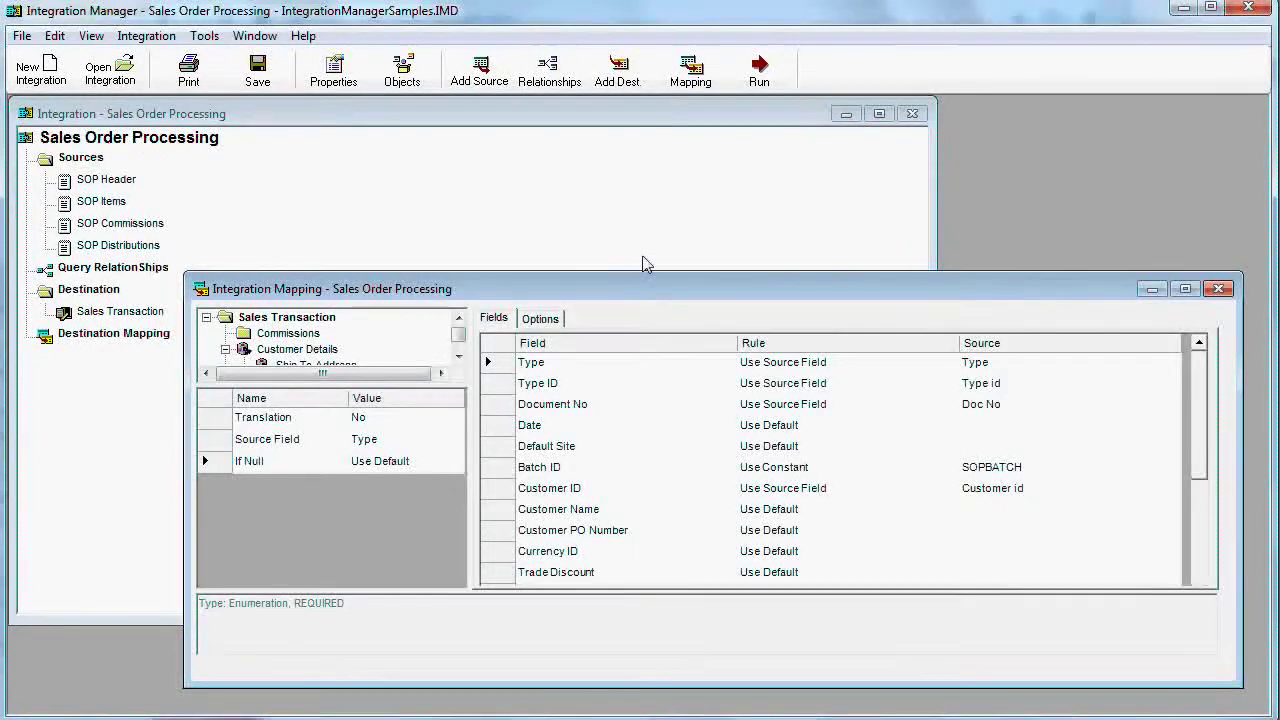
left_click_drag(645, 290, 586, 148)
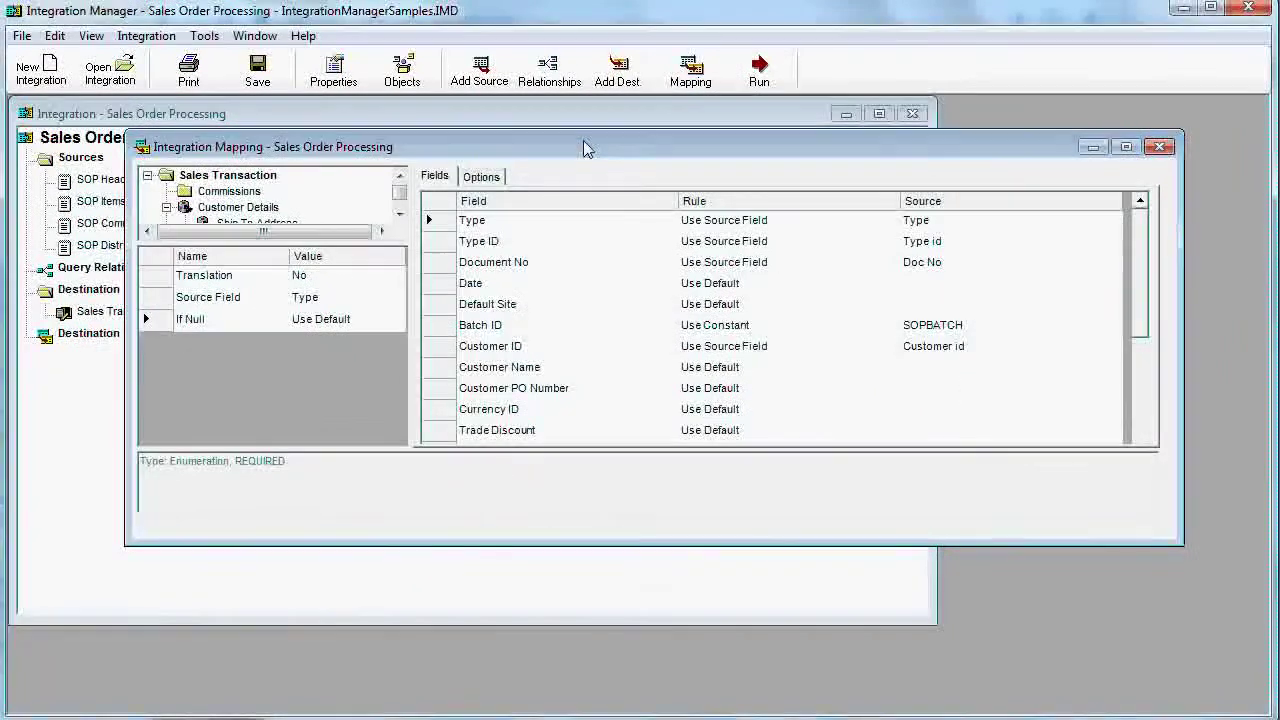
left_click(207, 178)
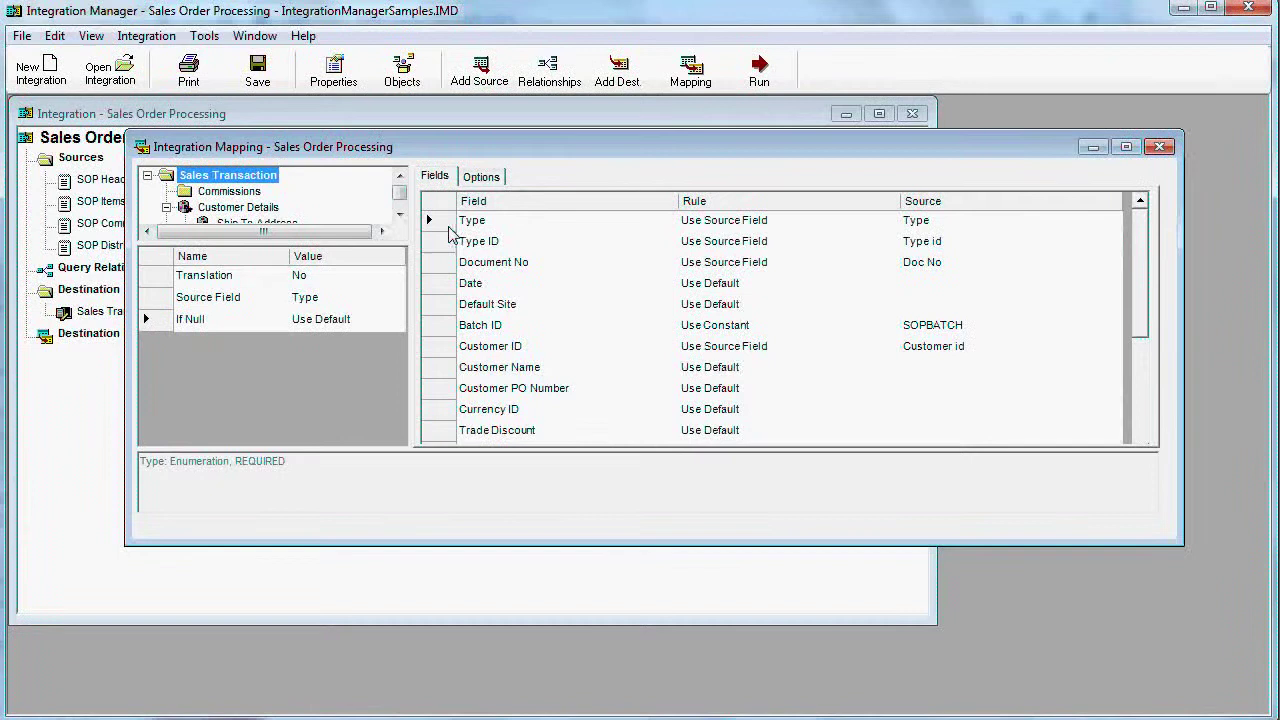
left_click(956, 225)
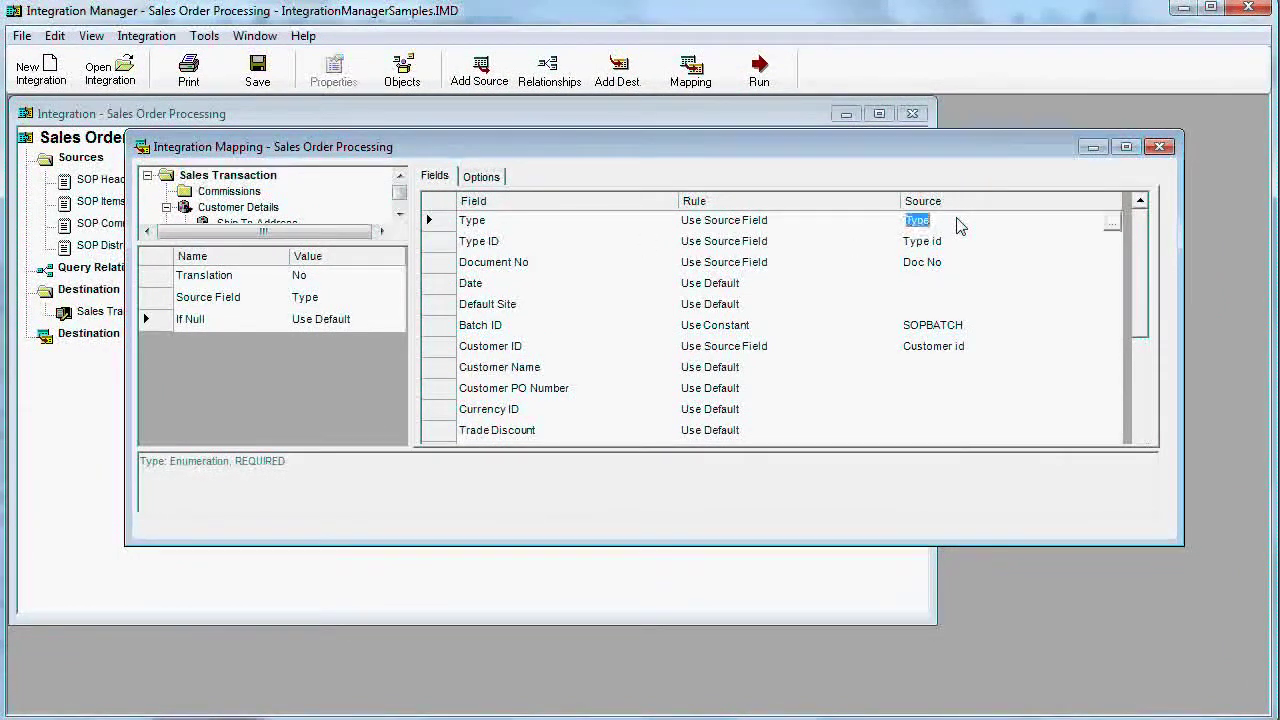
left_click(985, 264)
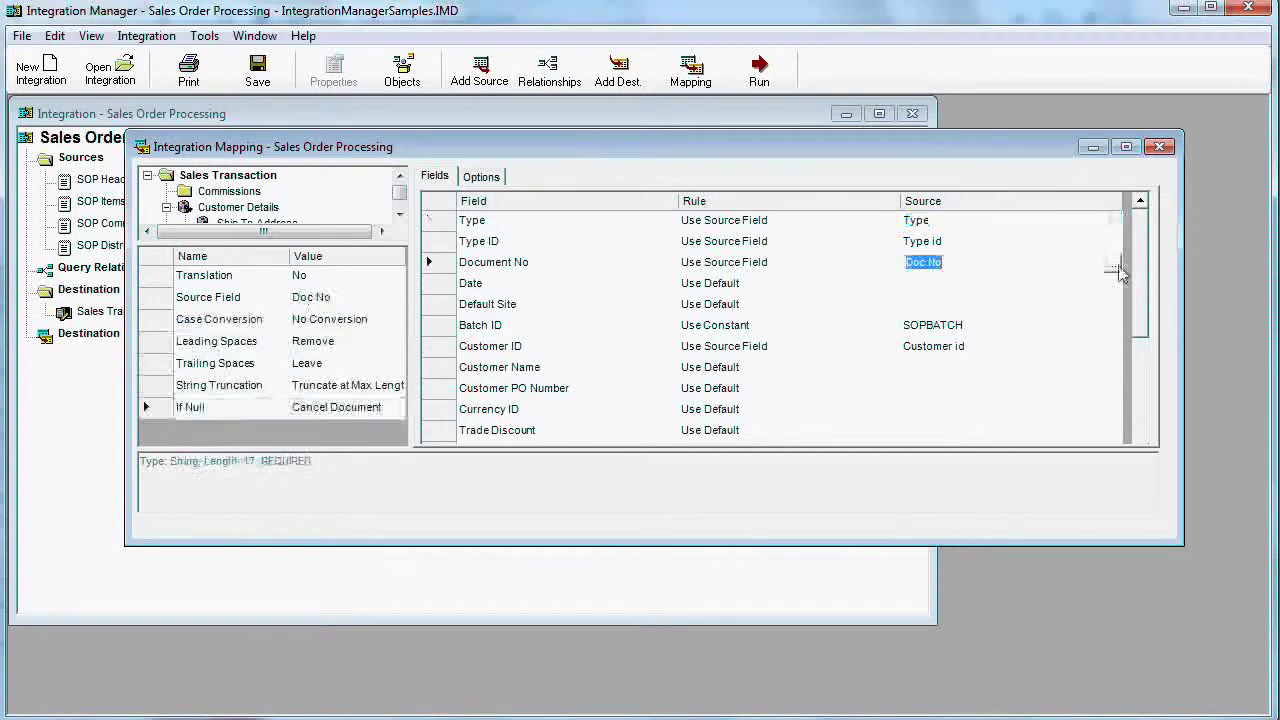
left_click(1112, 262)
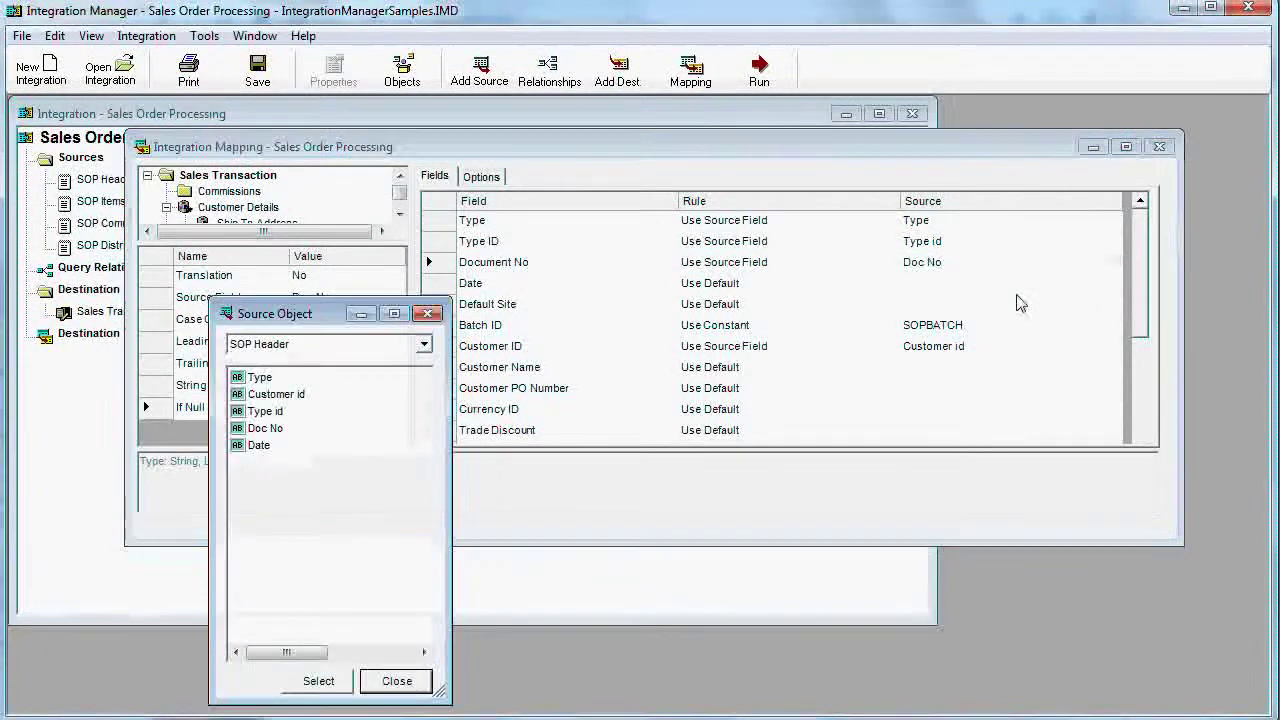
left_click(251, 429)
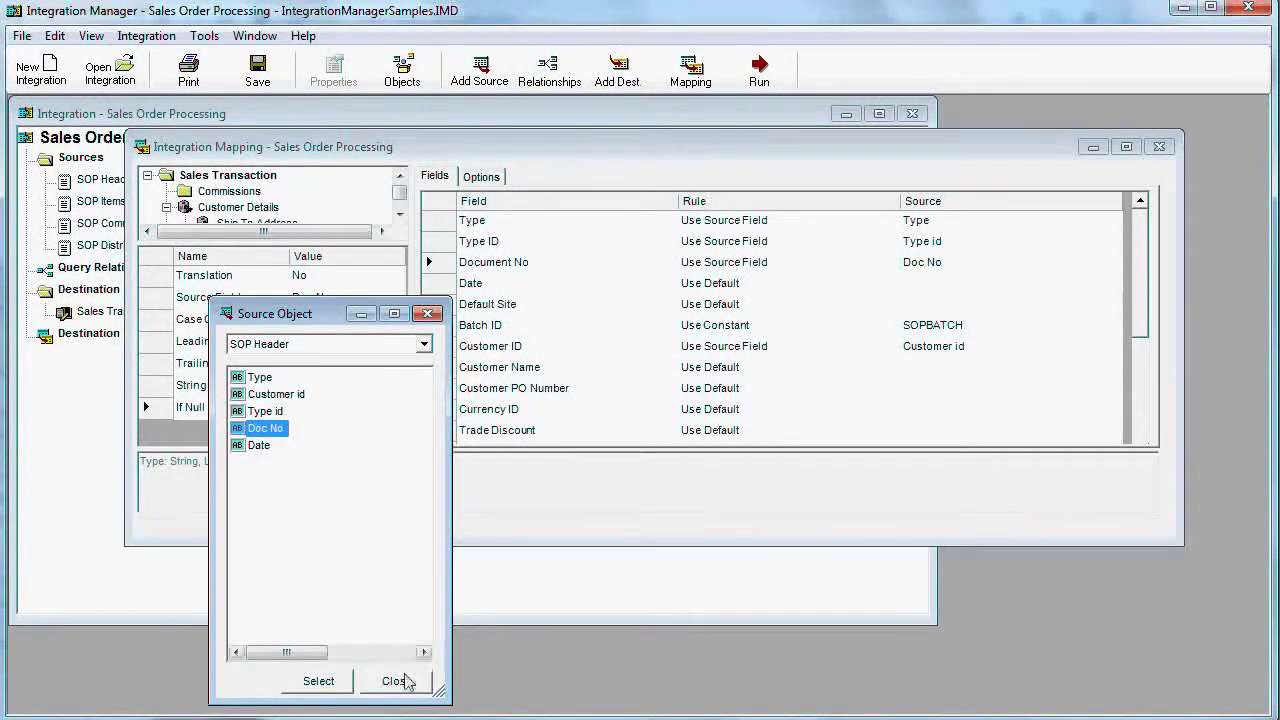
left_click(400, 680)
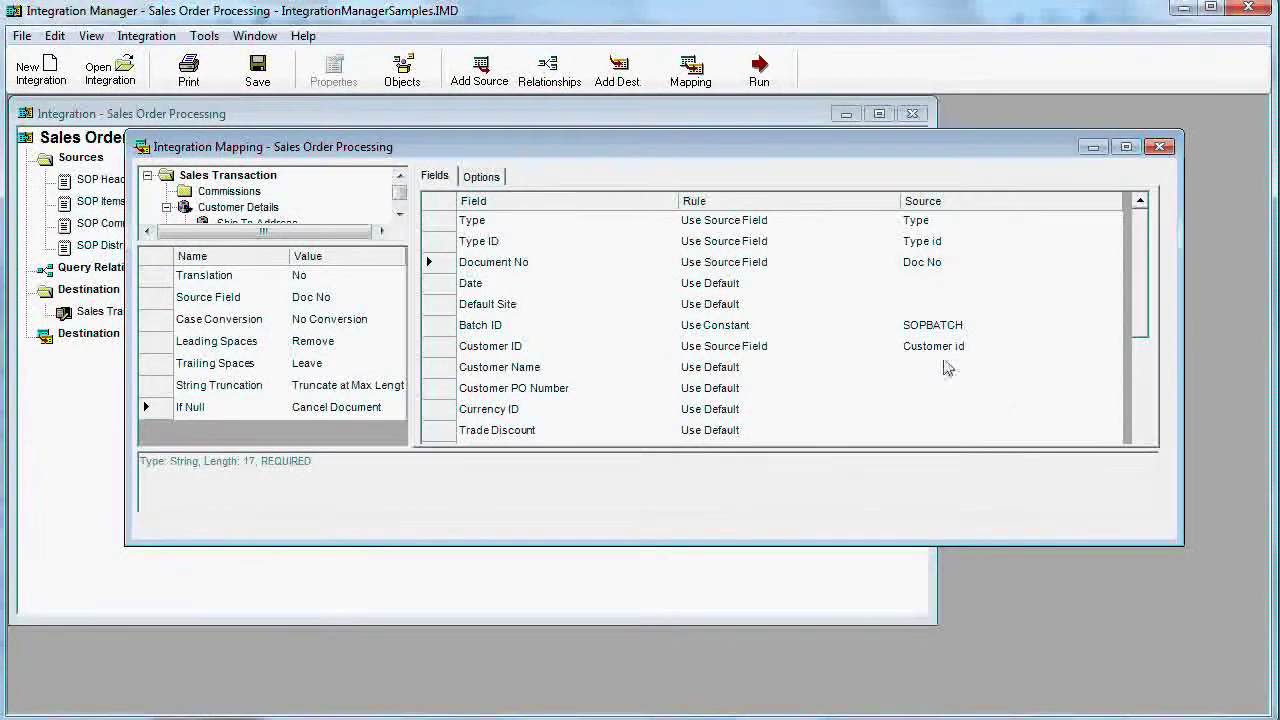
left_click(910, 329)
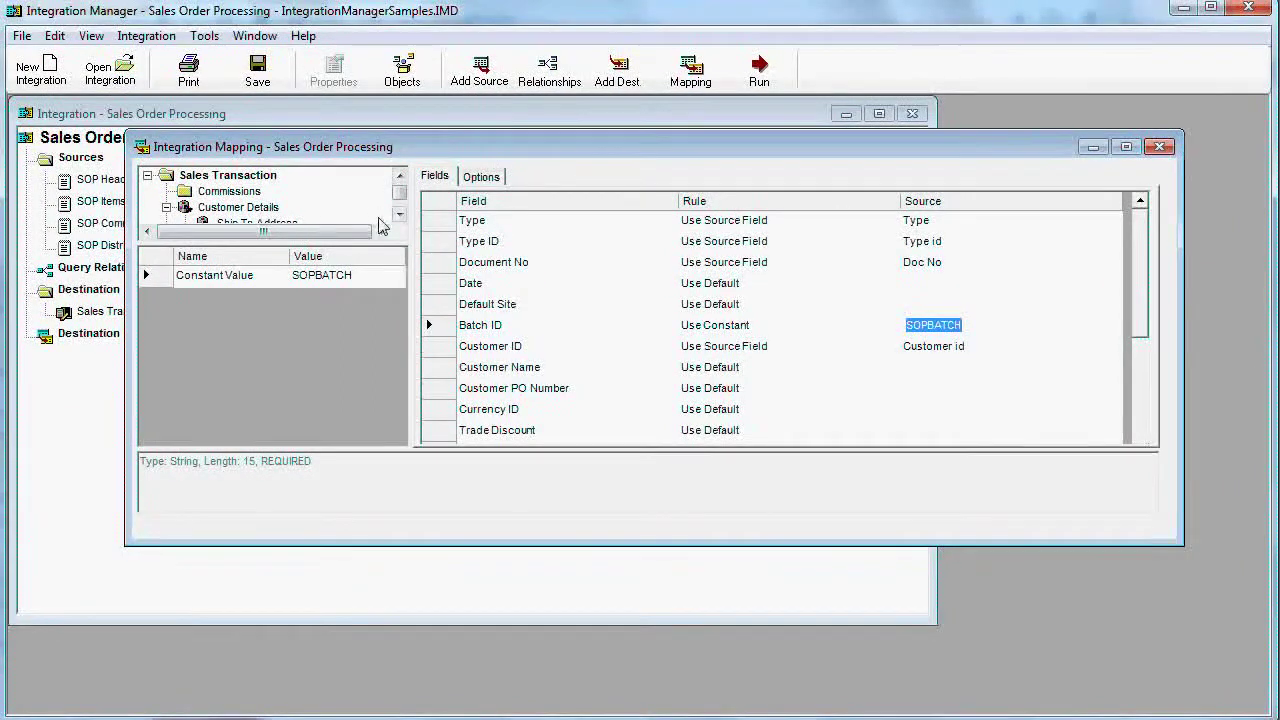
Scroll the destination mapping tree down to Items and open its field mappings.
left_click(398, 216)
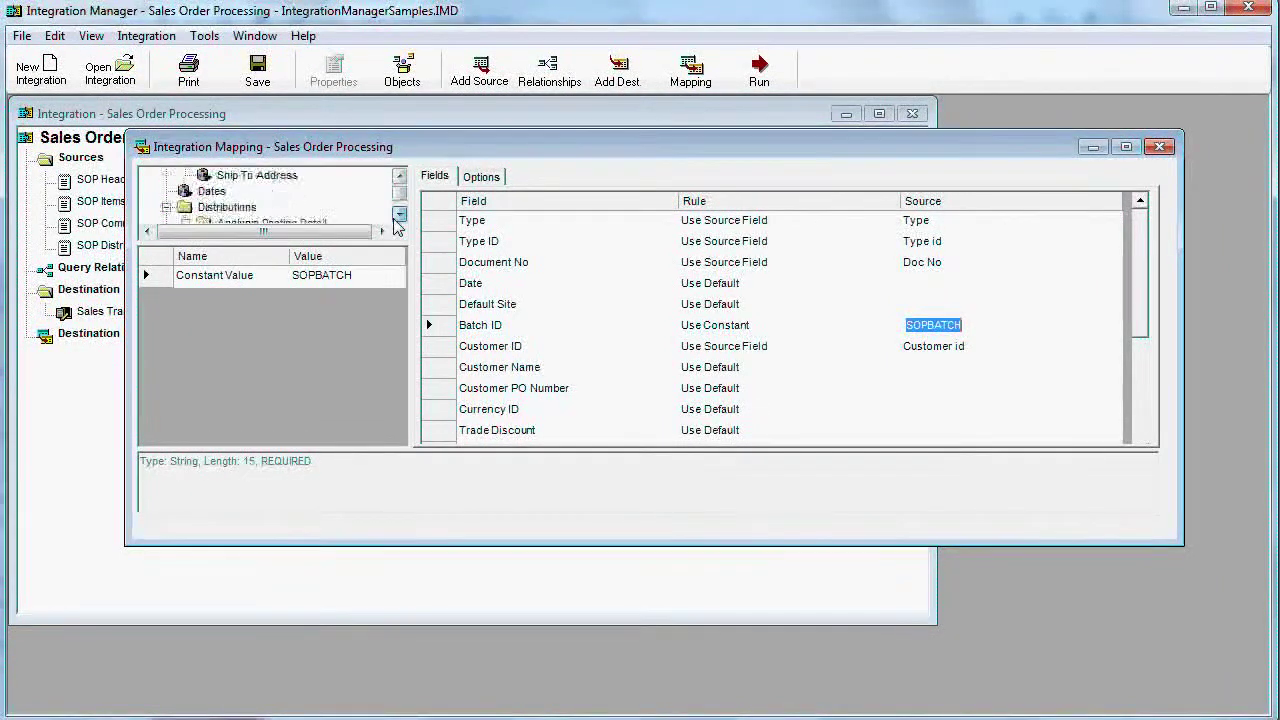
left_click(398, 216)
left_click(398, 216)
left_click(398, 216)
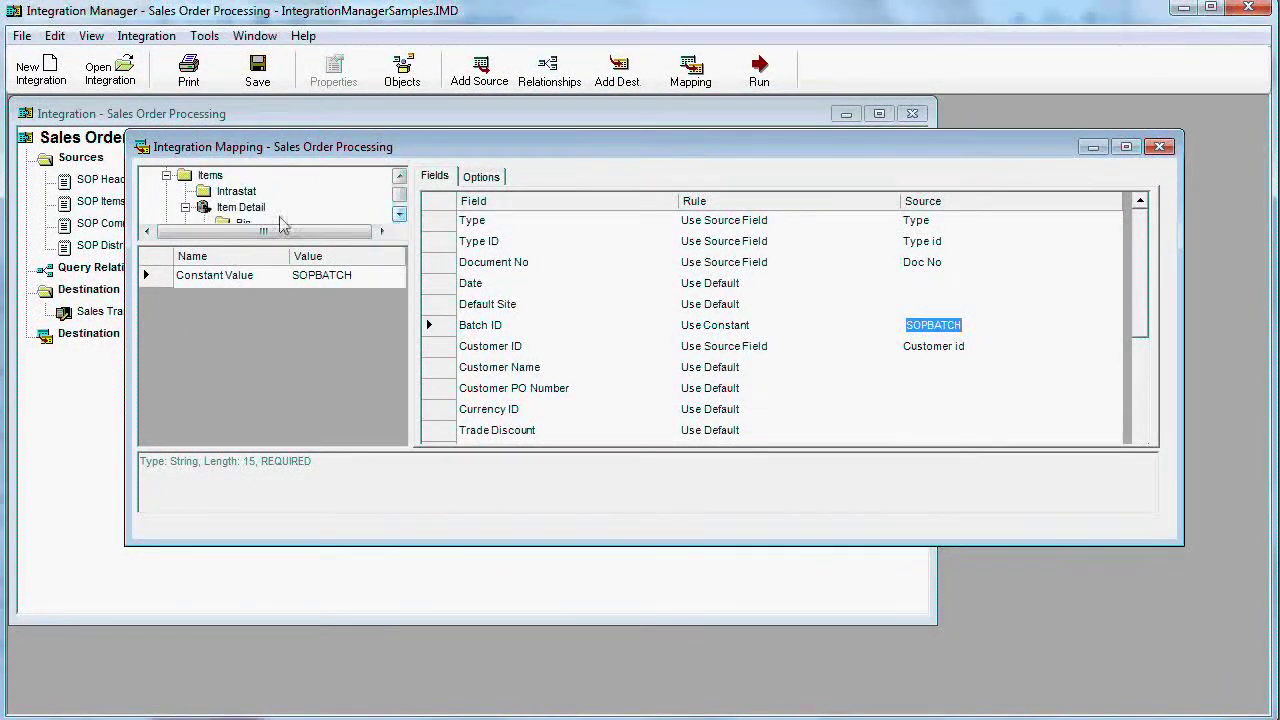
double_click(184, 176)
left_click(190, 176)
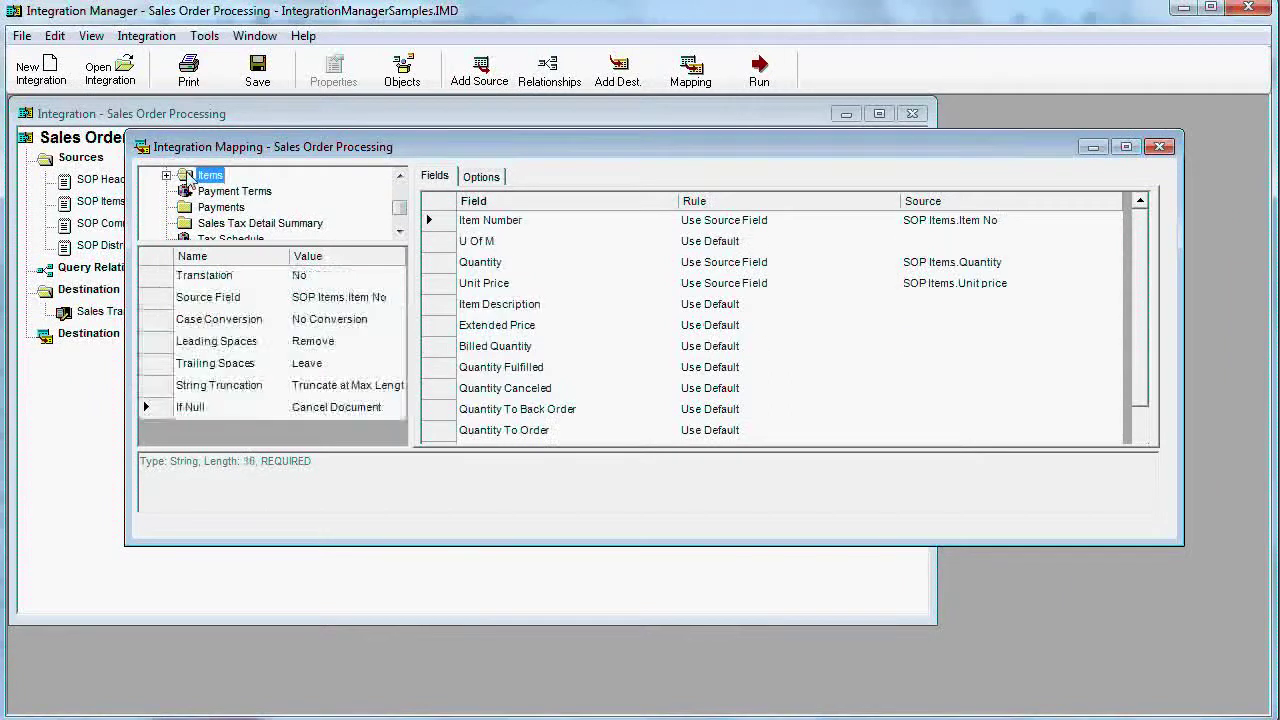
Inspect Item Number's available SOP Items source fields, then close the mapping windows.
left_click(990, 229)
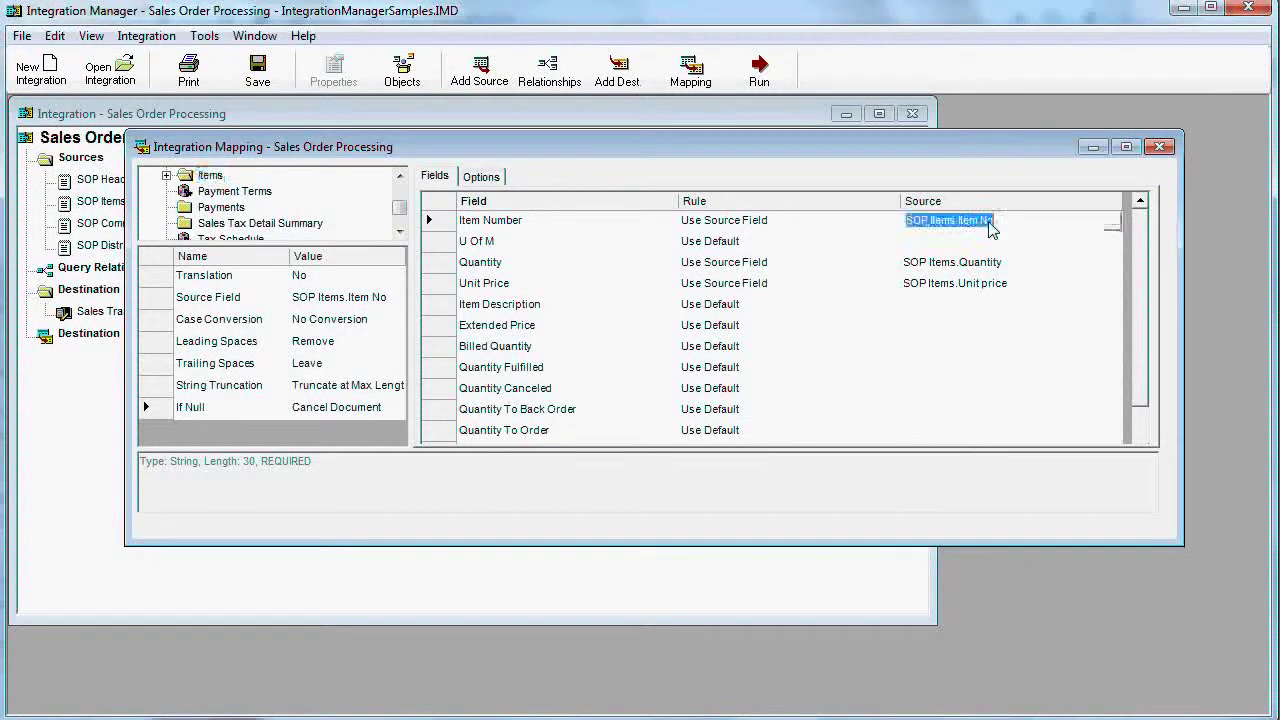
left_click(1112, 222)
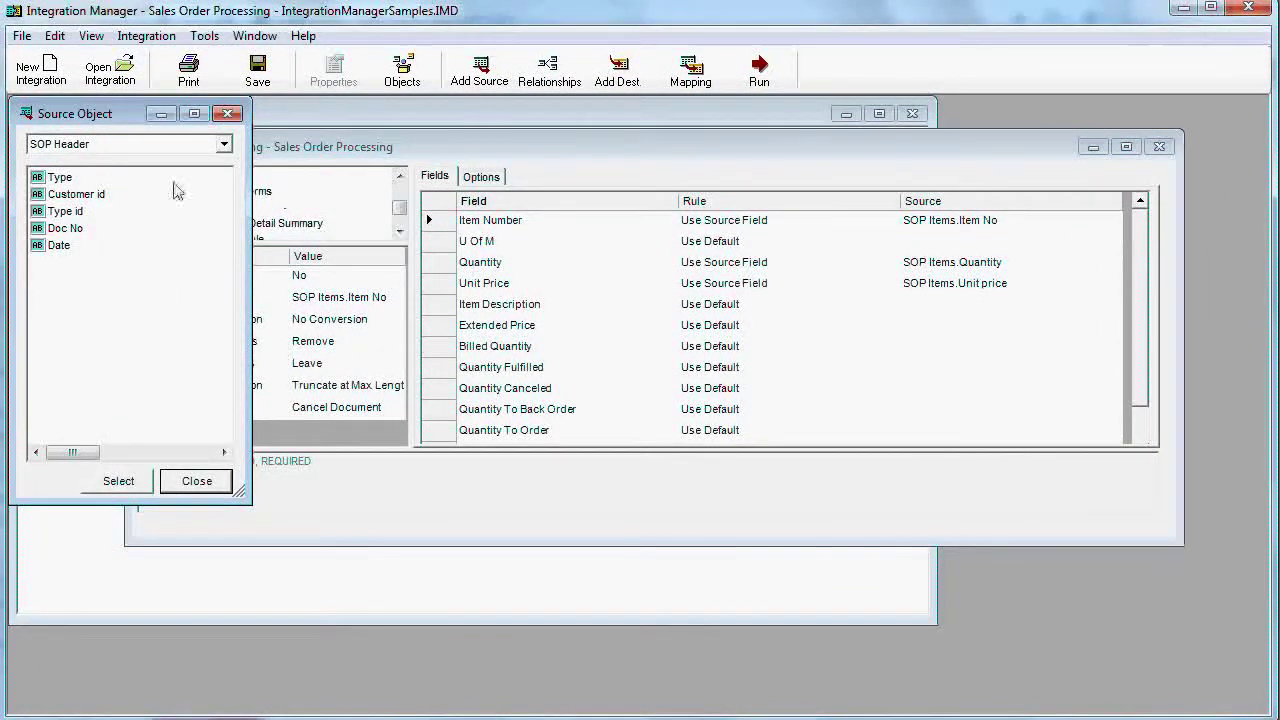
left_click(228, 145)
left_click(187, 177)
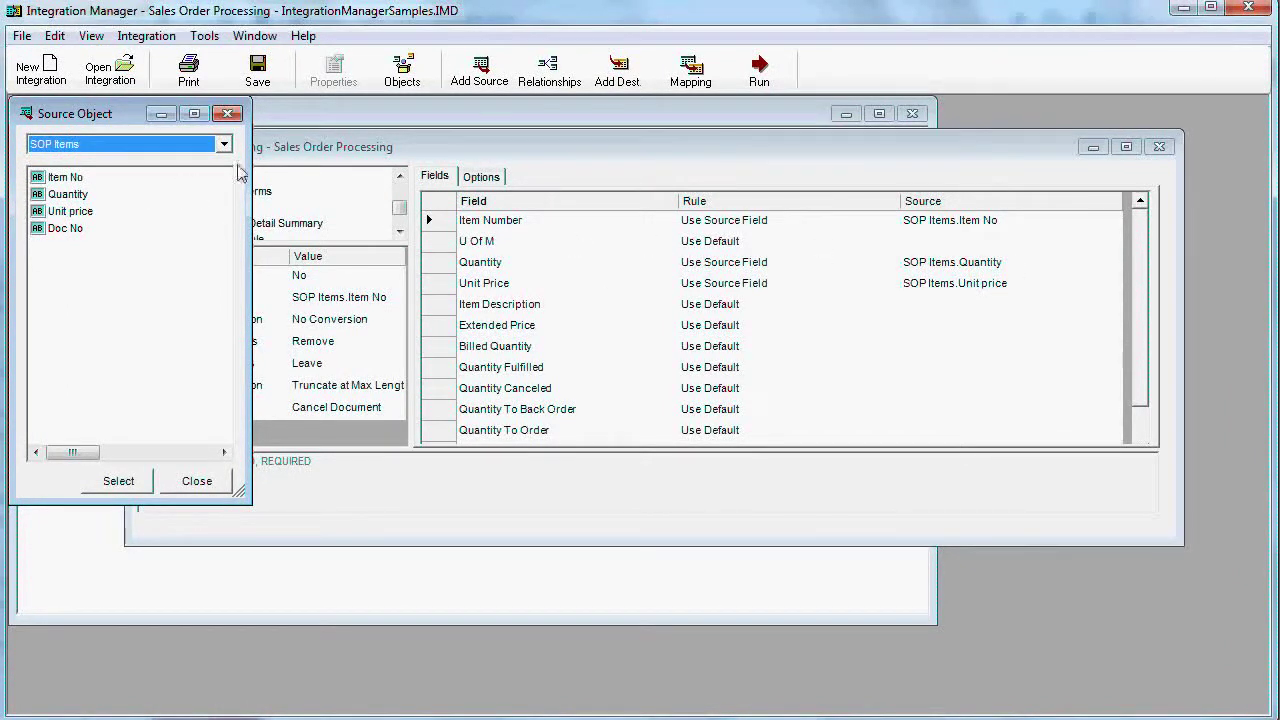
left_click(228, 113)
left_click(1160, 147)
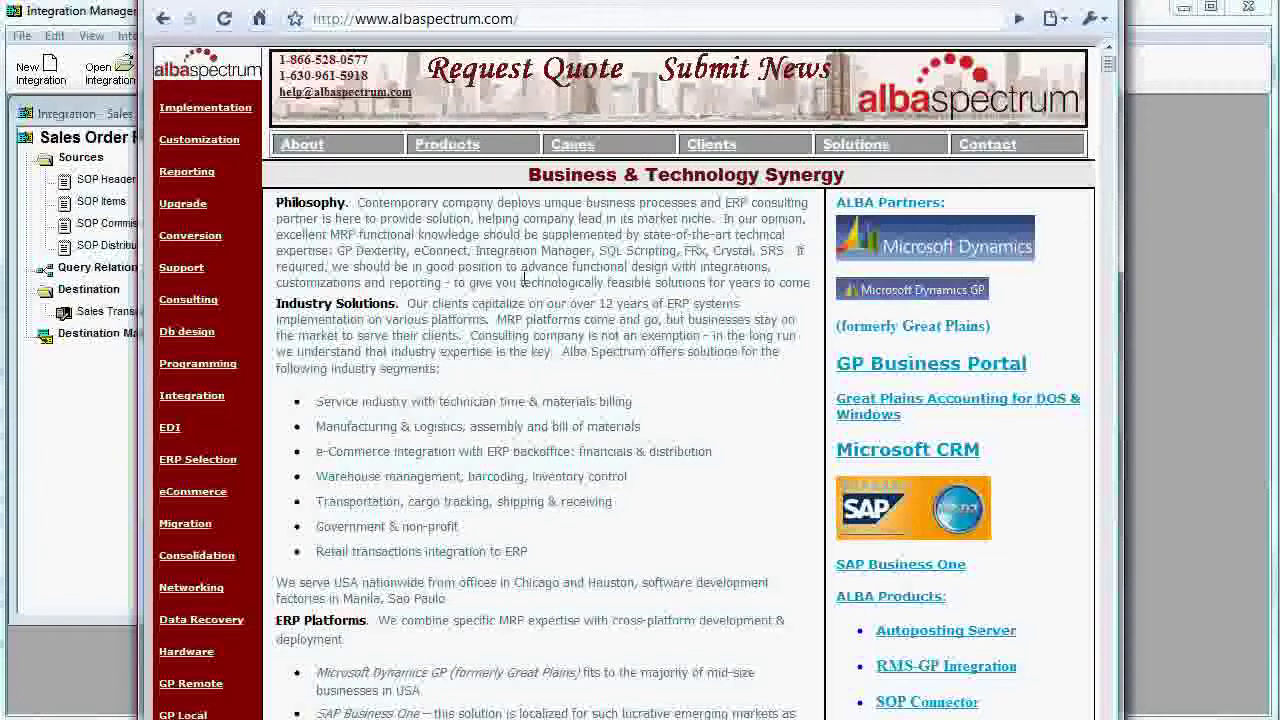
On albaspectrum.com, select the web address and highlight the header's phone numbers and e-mail address.
left_click(541, 19)
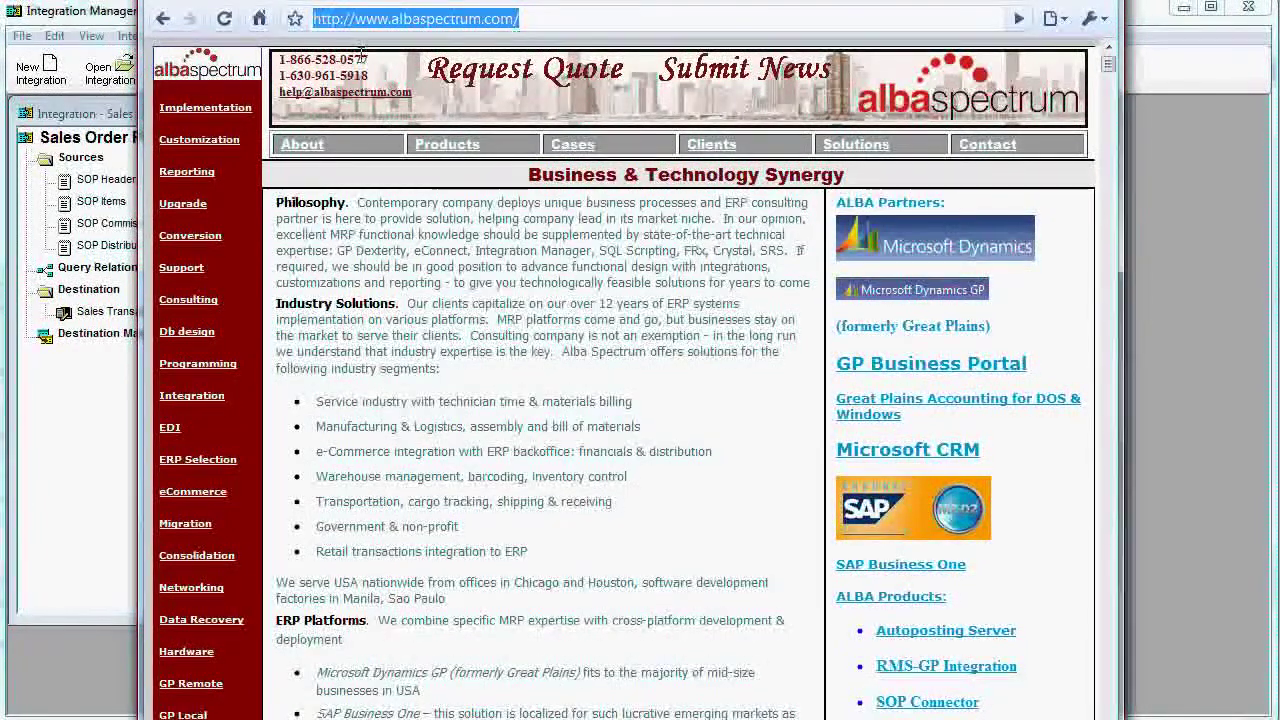
left_click_drag(370, 60, 278, 60)
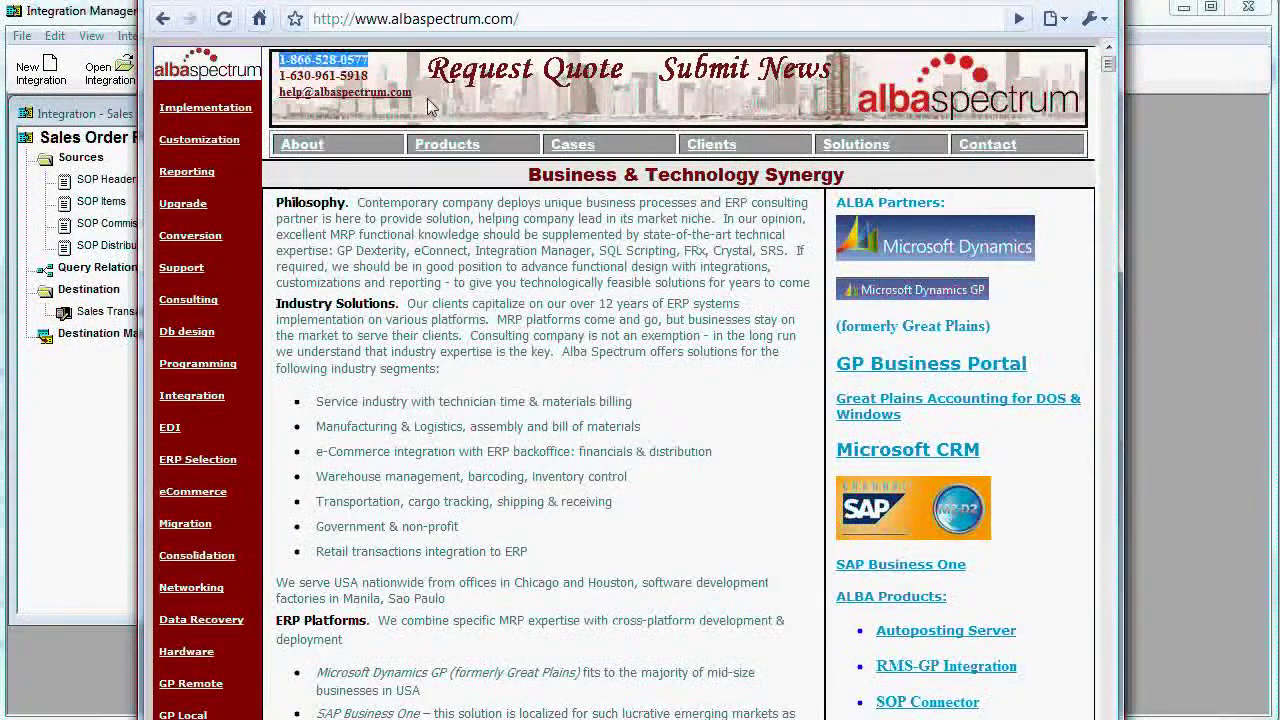
left_click_drag(425, 105, 265, 85)
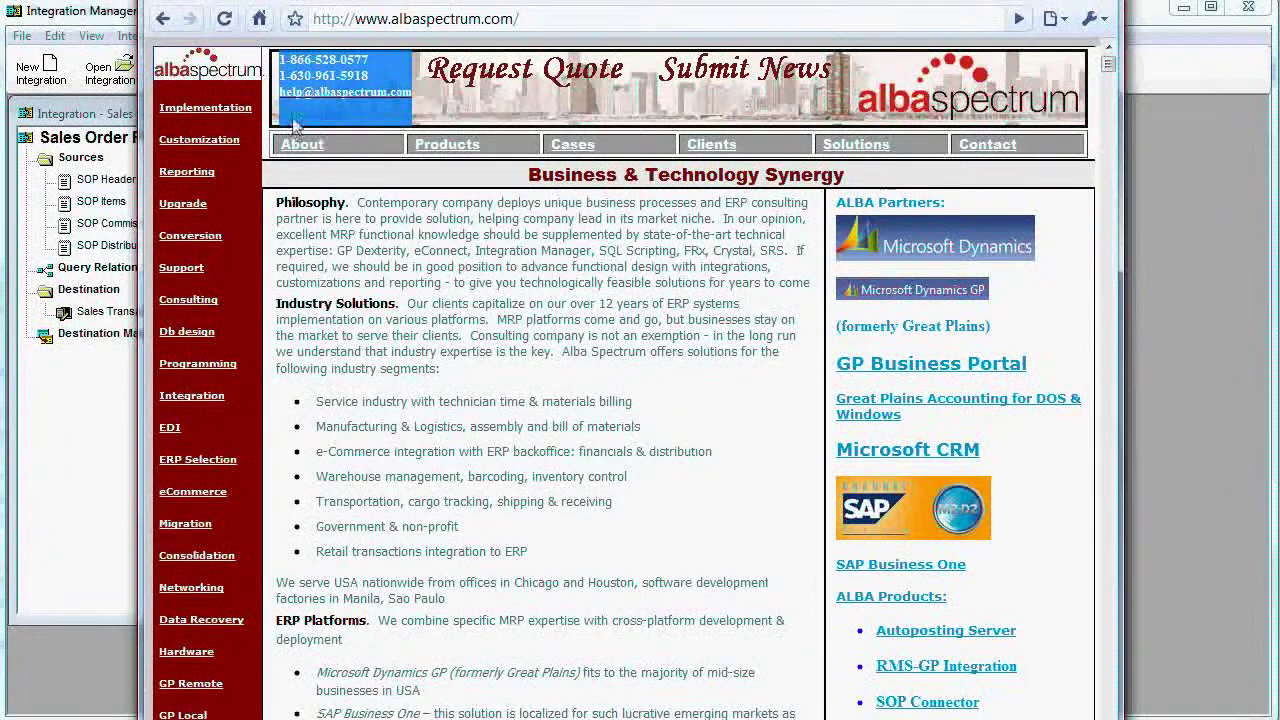